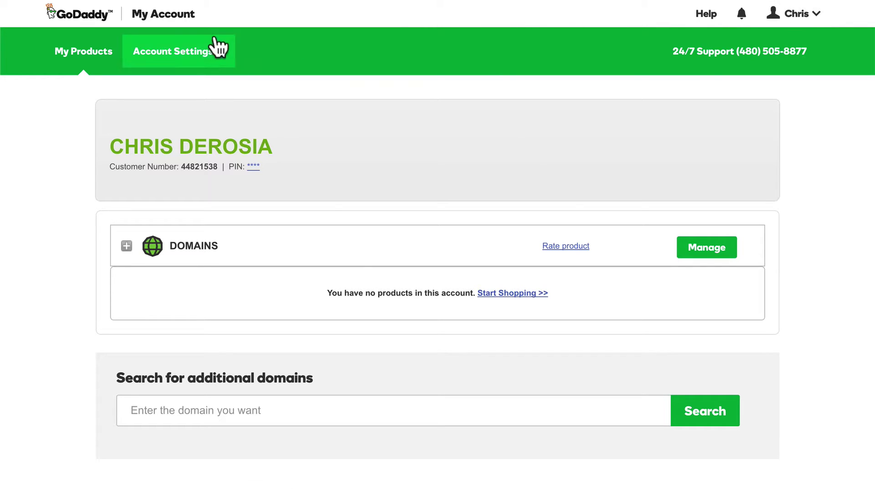
Go to Delegate Access in the account settings and enter the client's shared account
{"action": "left_click", "coordinate": [188, 51]}
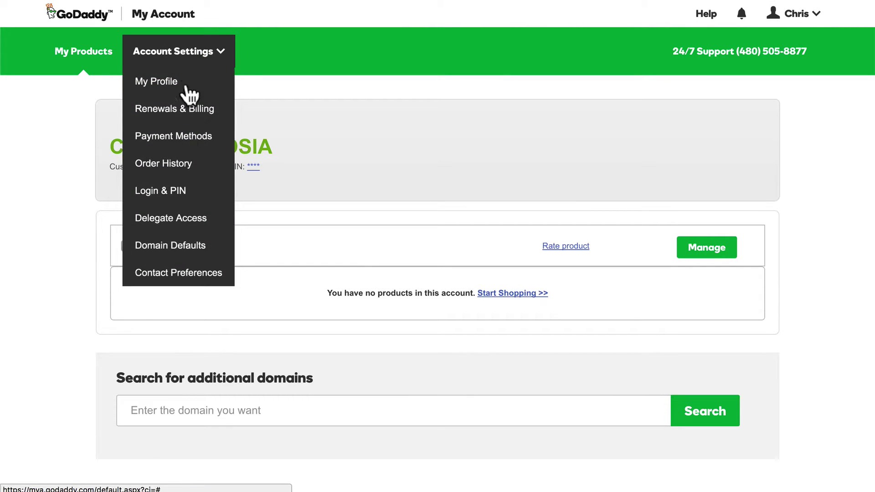
{"action": "left_click", "coordinate": [175, 220]}
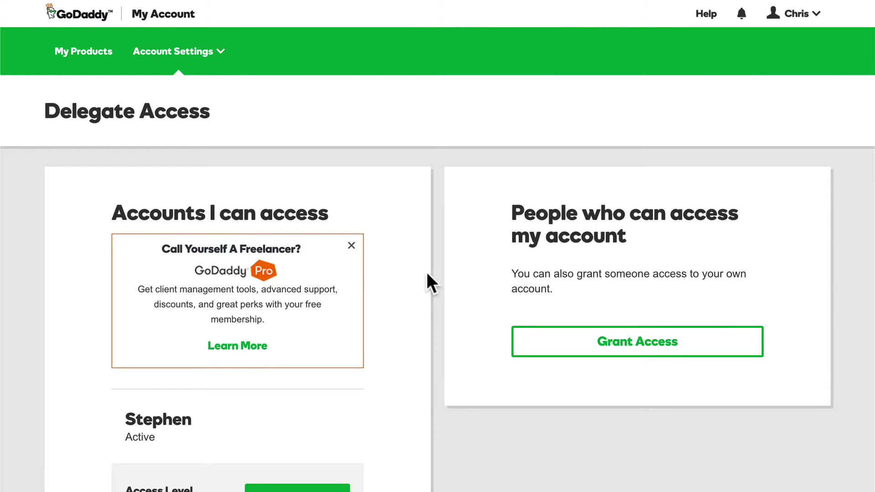
{"action": "scroll", "coordinate": [427, 272], "scroll_direction": "down", "scroll_amount": 5}
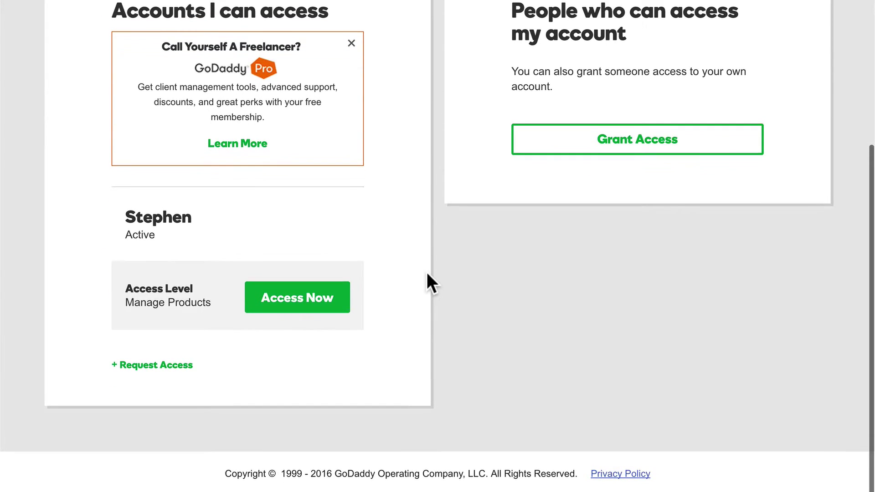
{"action": "left_click", "coordinate": [273, 305]}
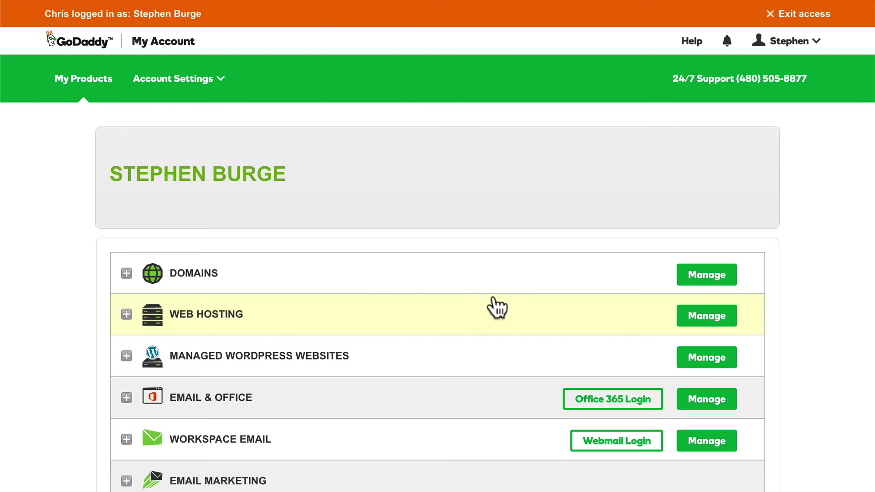
Add a brand new Managed WordPress site, pick its domain, and keep the North America data center
{"action": "left_click", "coordinate": [702, 364]}
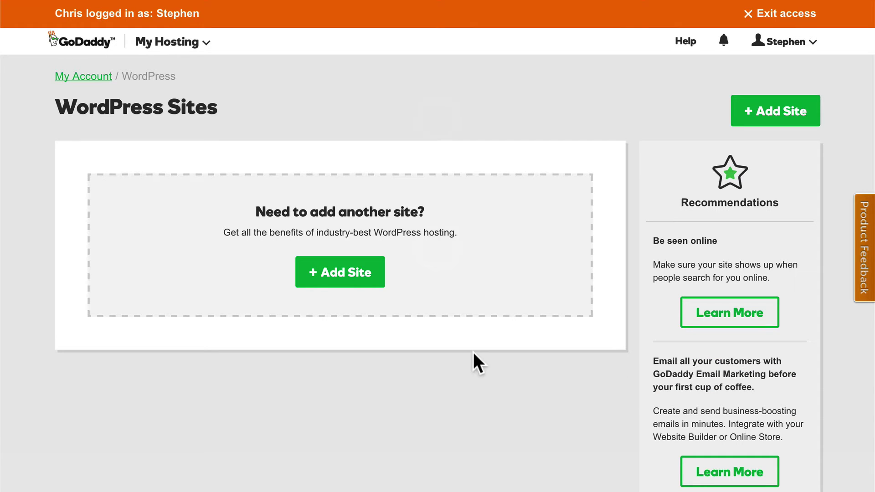
{"action": "left_click", "coordinate": [334, 275]}
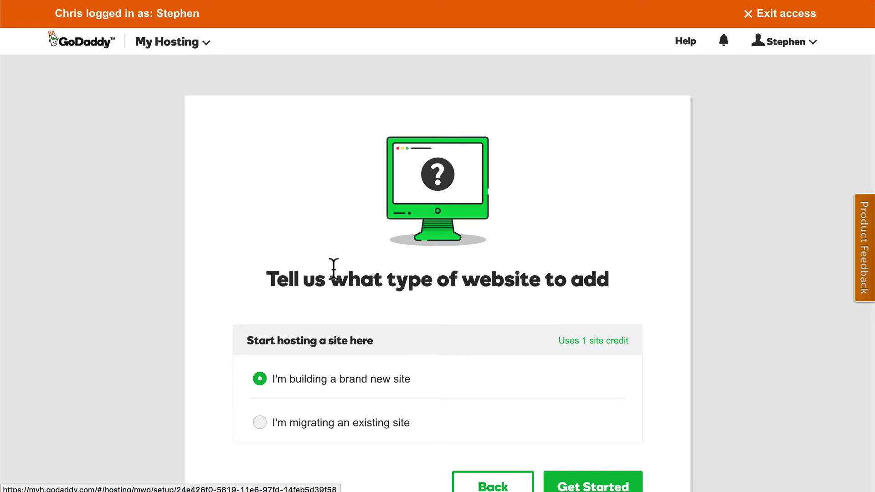
{"action": "scroll", "coordinate": [334, 267], "scroll_direction": "down", "scroll_amount": 3}
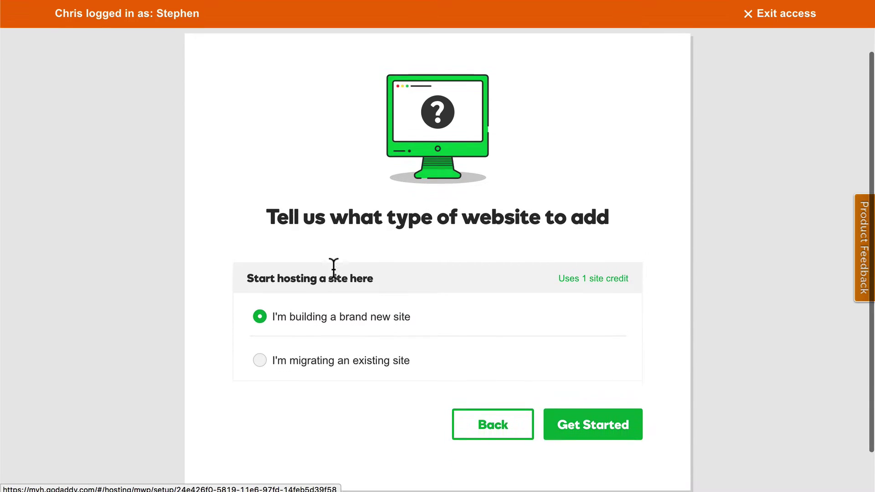
{"action": "left_click", "coordinate": [586, 416]}
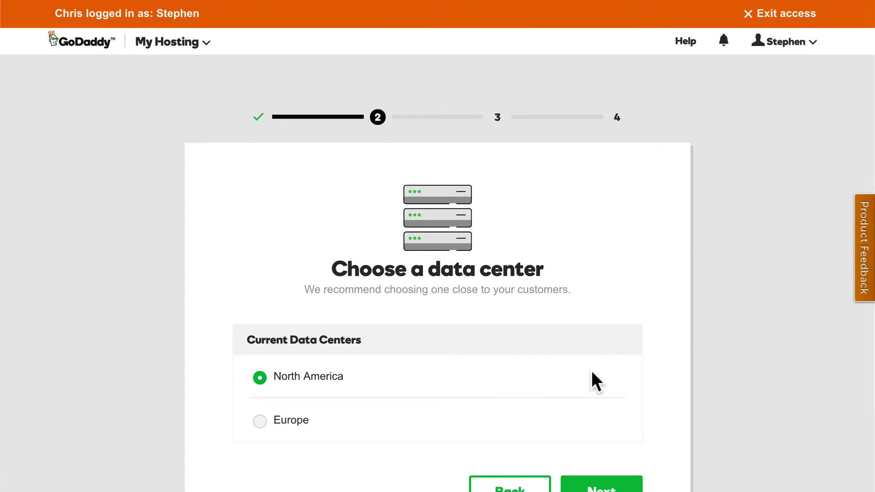
{"action": "scroll", "coordinate": [591, 371], "scroll_direction": "down", "scroll_amount": 2}
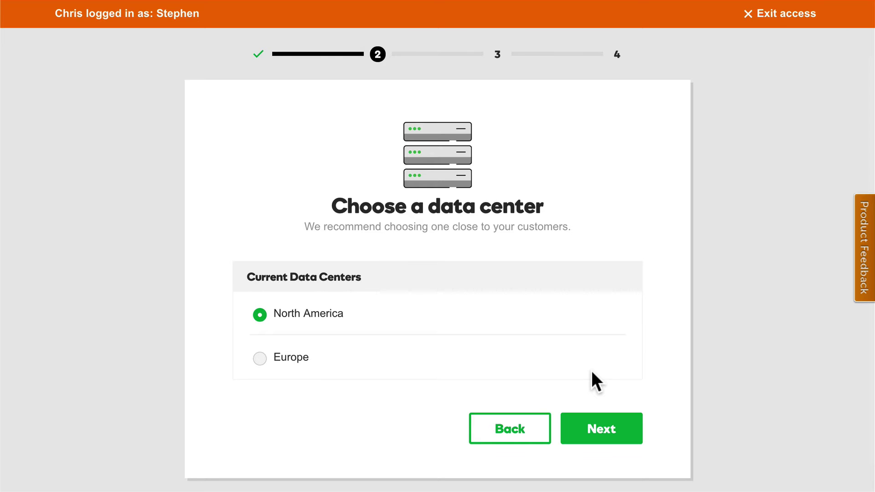
Confirm North America, set the WordPress admin username and password, and install WordPress
{"action": "left_click", "coordinate": [607, 432]}
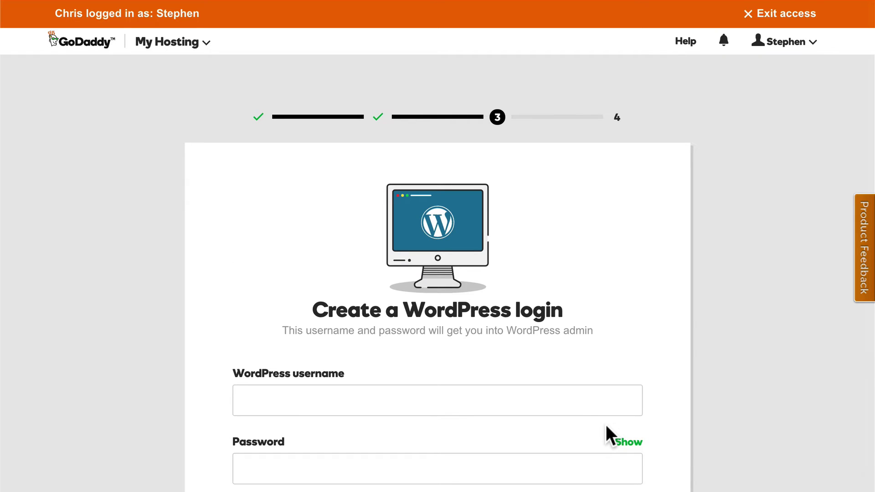
{"action": "scroll", "coordinate": [605, 425], "scroll_direction": "down", "scroll_amount": 3}
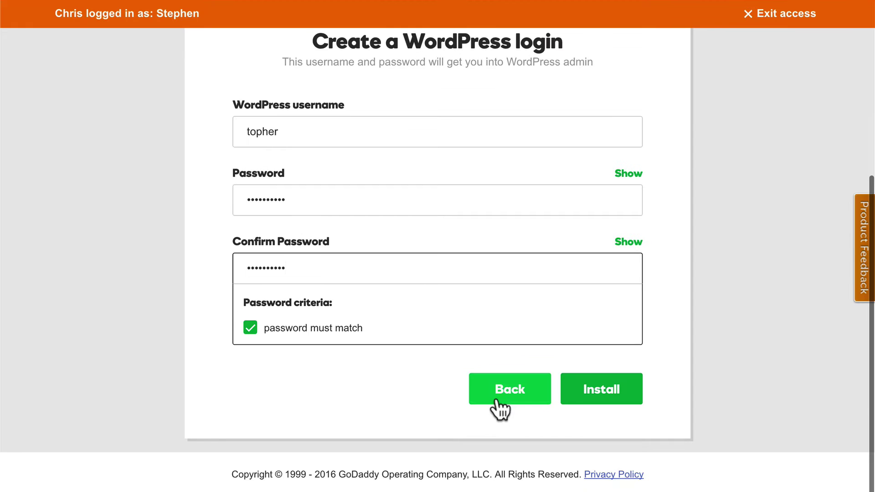
{"action": "left_click", "coordinate": [593, 390]}
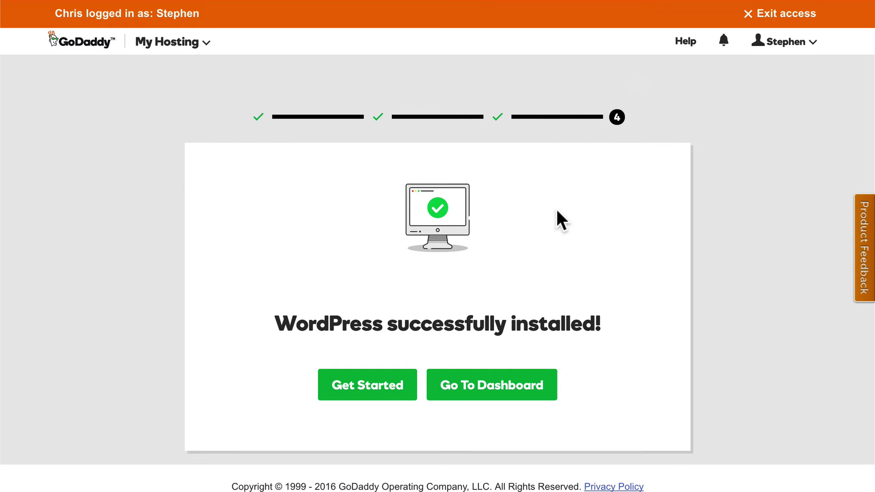
Launch the WordPress quick start wizard and choose Local Services as the industry
{"action": "left_click", "coordinate": [362, 385]}
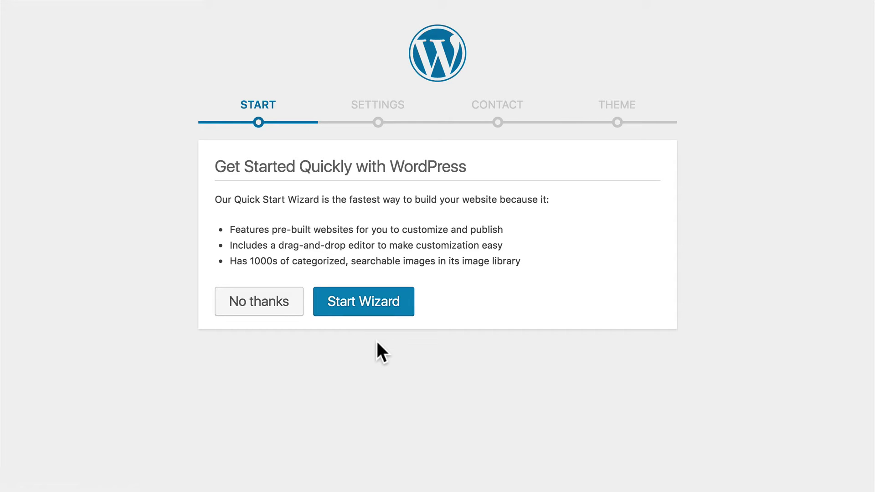
{"action": "left_click", "coordinate": [365, 302]}
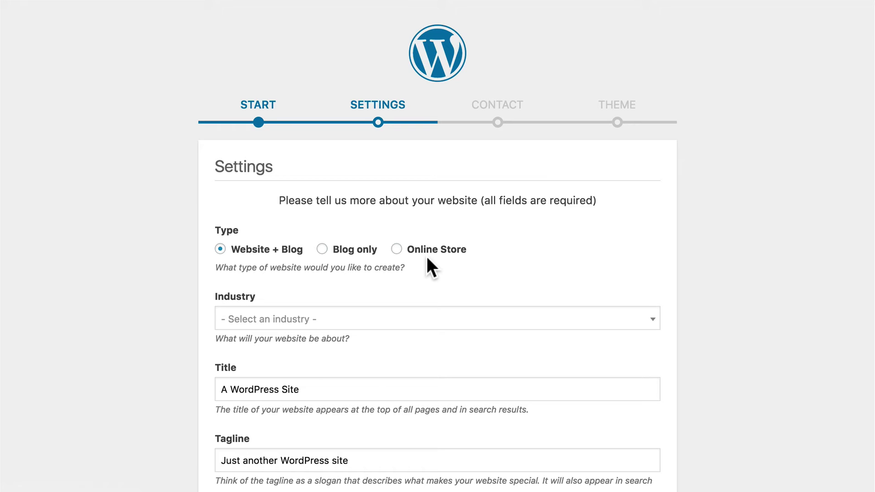
{"action": "left_click", "coordinate": [310, 318]}
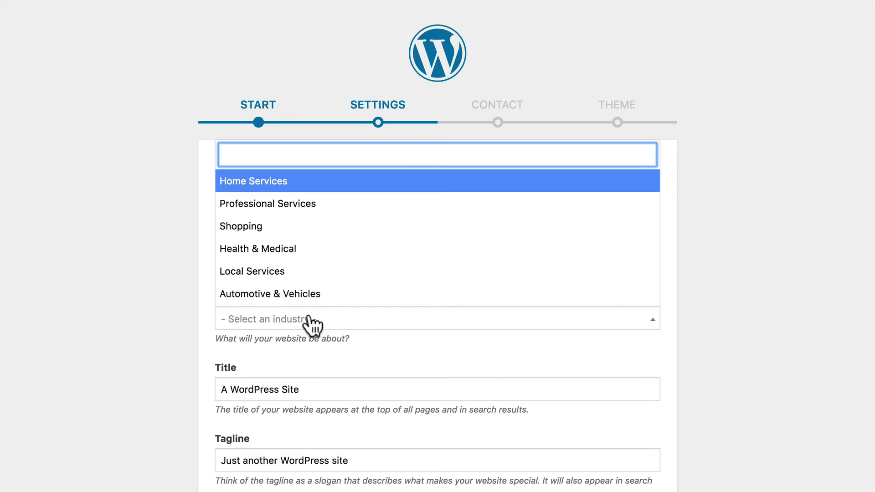
{"action": "left_click", "coordinate": [315, 271]}
{"action": "scroll", "coordinate": [329, 330], "scroll_direction": "down", "scroll_amount": 3}
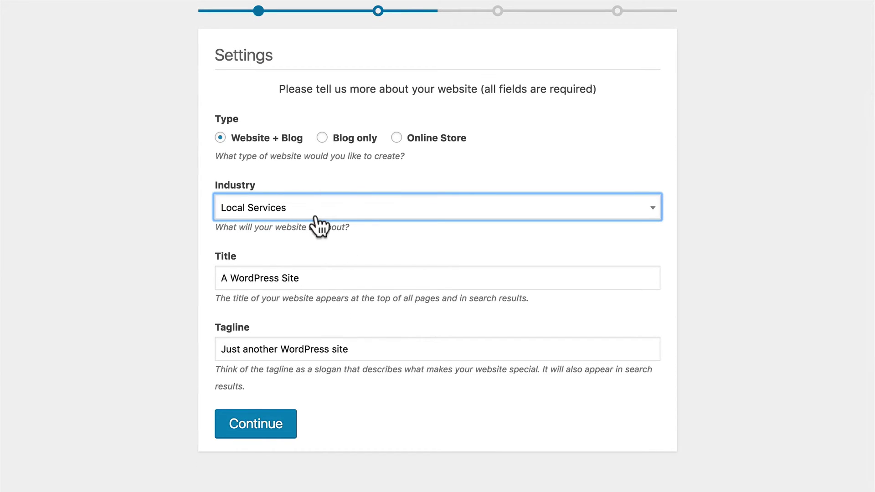
Set the site title to 'WordVille' and tagline to 'Where families love to live.', then continue
{"action": "triple_click", "coordinate": [308, 277]}
{"action": "type", "text": "WordVille"}
{"action": "key", "text": "Tab"}
{"action": "type", "text": "Where families love to live."}
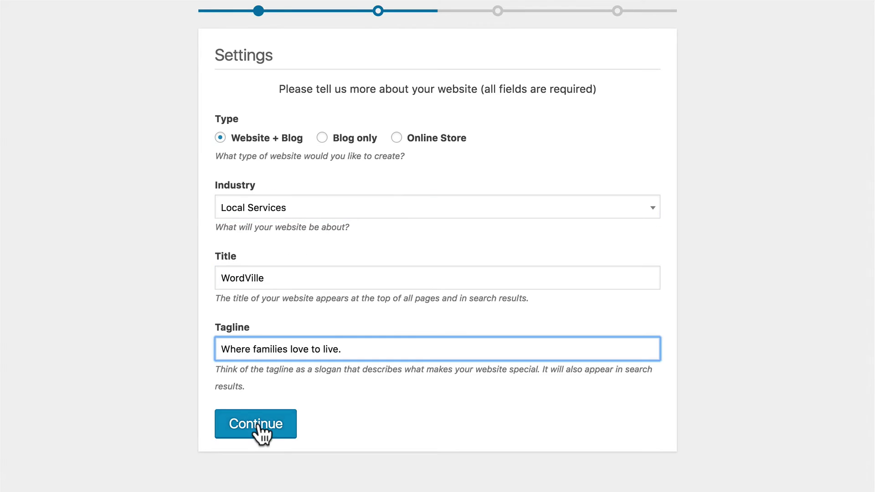
{"action": "left_click", "coordinate": [258, 423]}
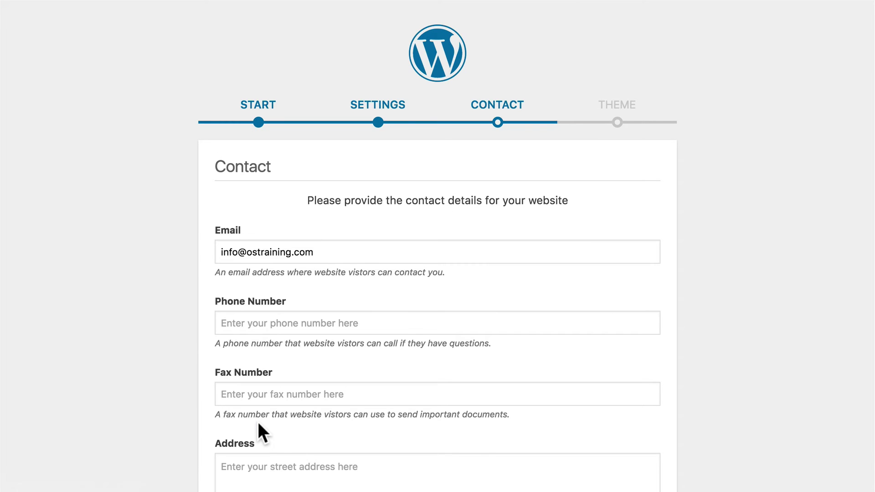
Fill in the contact phone number and address, add the Twitter profile handle, and save
{"action": "scroll", "coordinate": [414, 363], "scroll_direction": "down", "scroll_amount": 3}
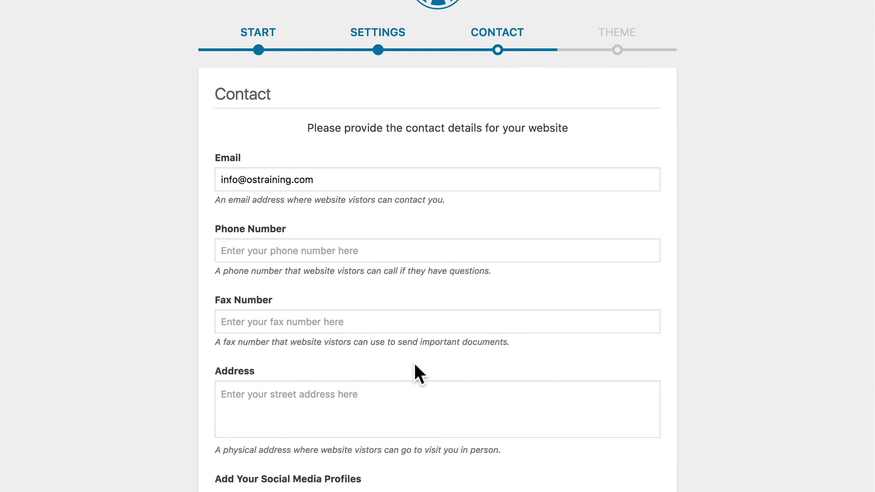
{"action": "left_click", "coordinate": [314, 254]}
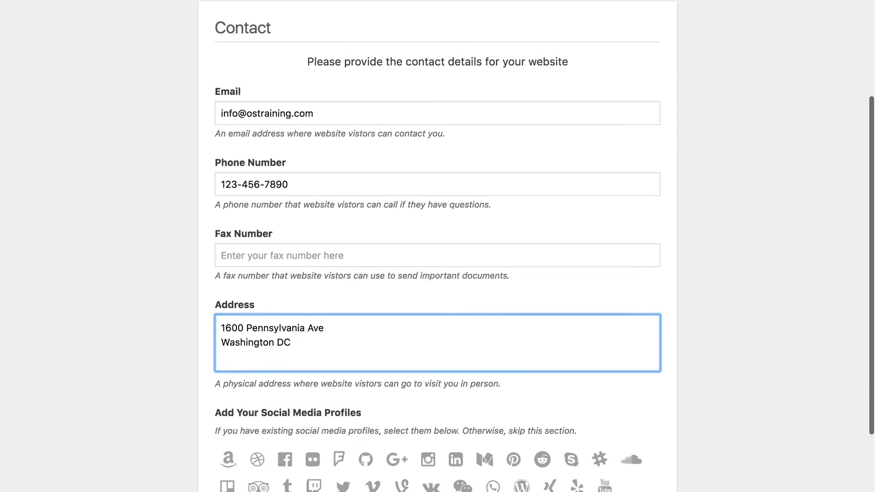
{"action": "scroll", "coordinate": [437, 246], "scroll_direction": "down", "scroll_amount": 4}
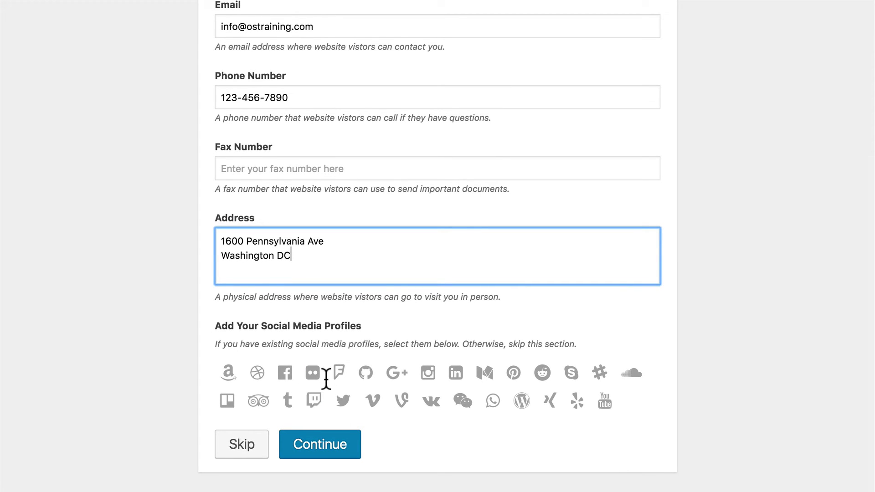
{"action": "left_click", "coordinate": [342, 403]}
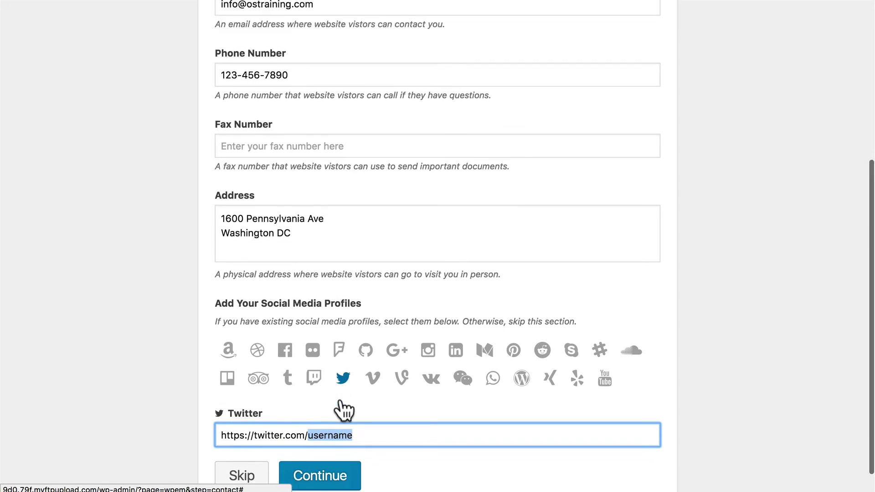
{"action": "type", "text": "topher"}
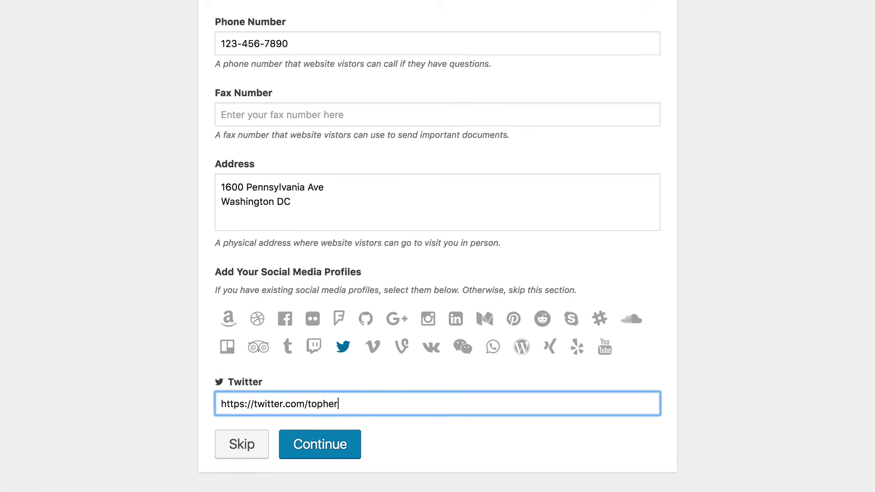
{"action": "type", "text": "1kenobe"}
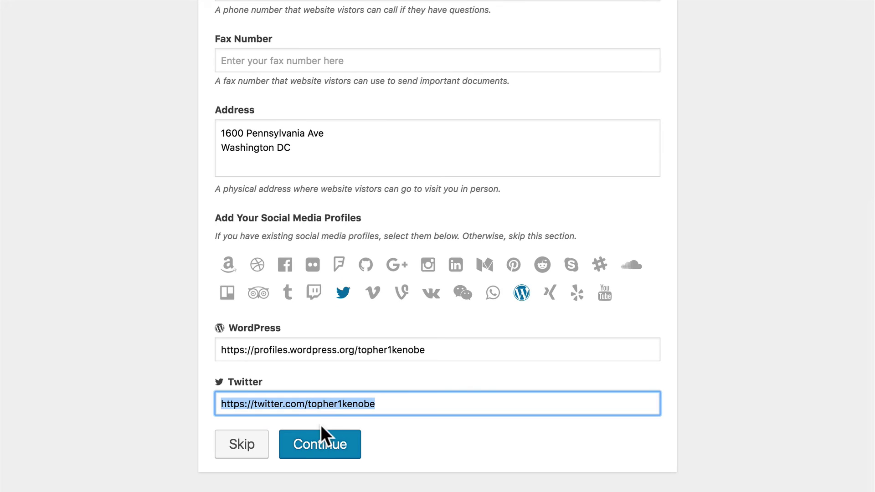
{"action": "left_click", "coordinate": [321, 438]}
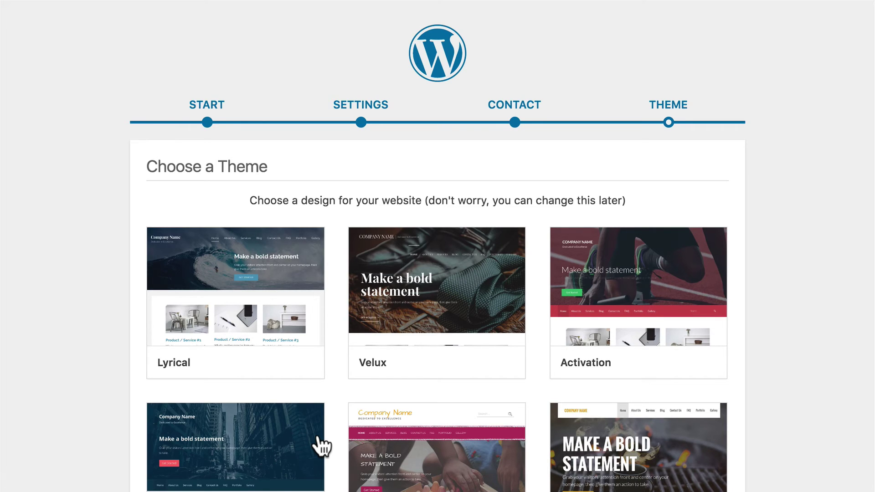
Browse the Choose a Theme grid and open the Velux theme preview
{"action": "scroll", "coordinate": [322, 447], "scroll_direction": "down", "scroll_amount": 5}
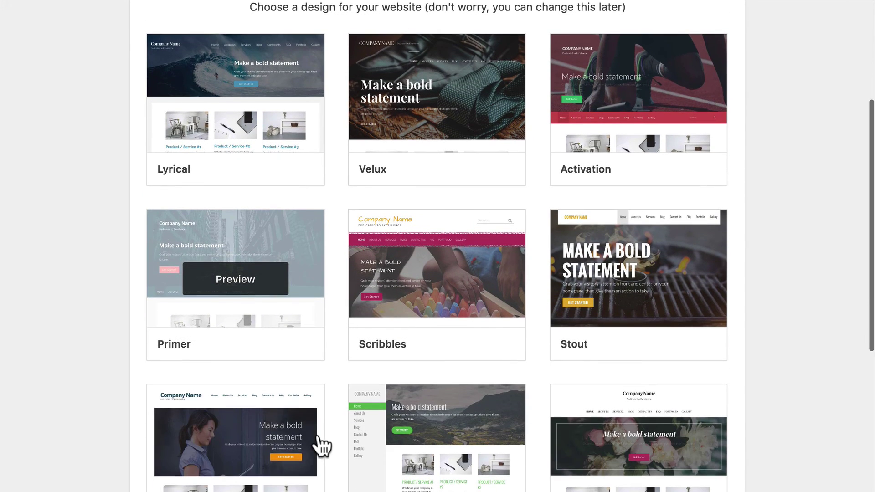
{"action": "mouse_move", "coordinate": [322, 447]}
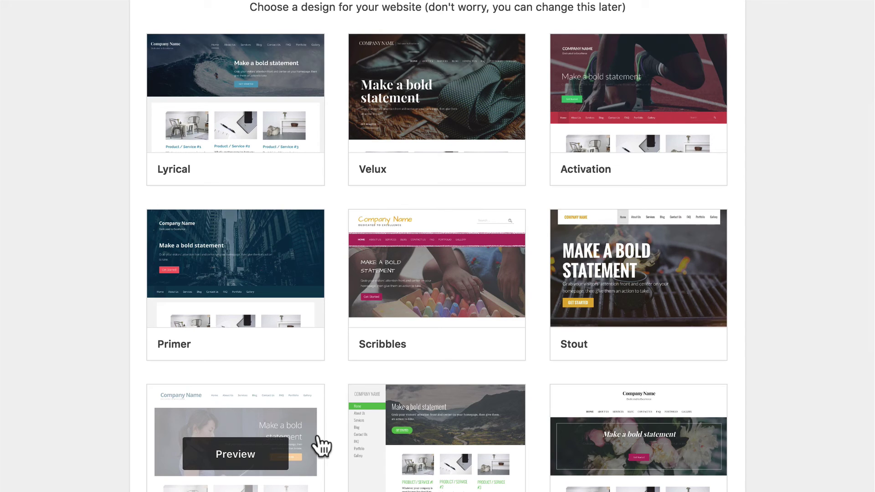
{"action": "scroll", "coordinate": [322, 447], "scroll_direction": "down", "scroll_amount": 4}
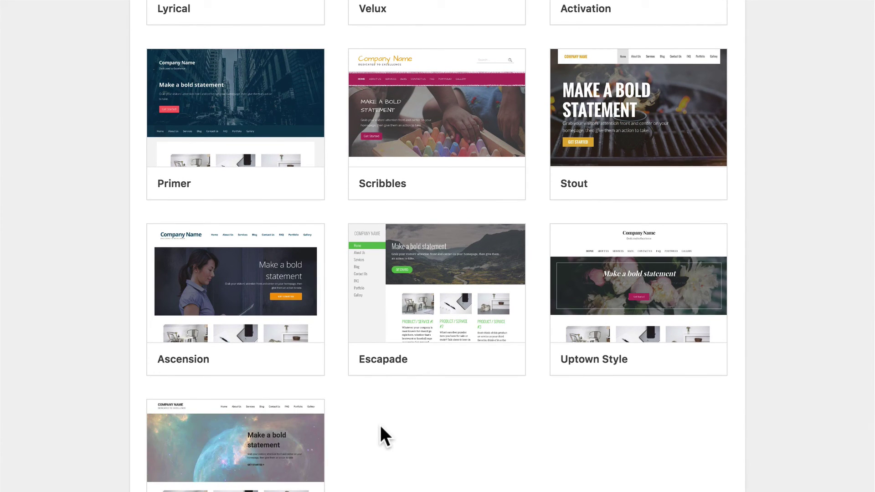
{"action": "scroll", "coordinate": [381, 428], "scroll_direction": "down", "scroll_amount": 1}
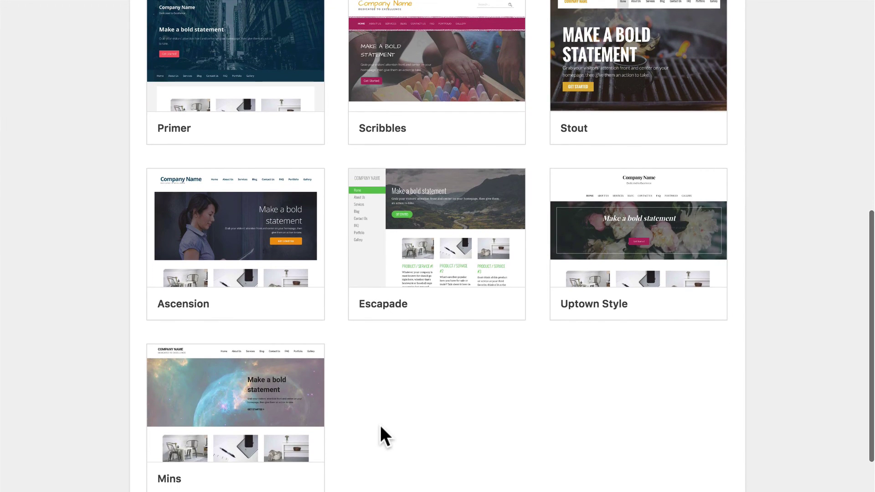
{"action": "scroll", "coordinate": [380, 437], "scroll_direction": "up", "scroll_amount": 6}
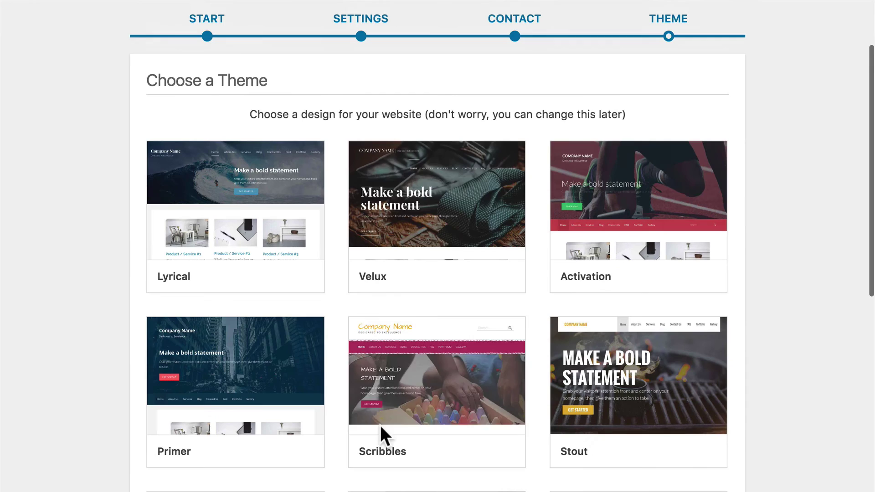
{"action": "mouse_move", "coordinate": [441, 221]}
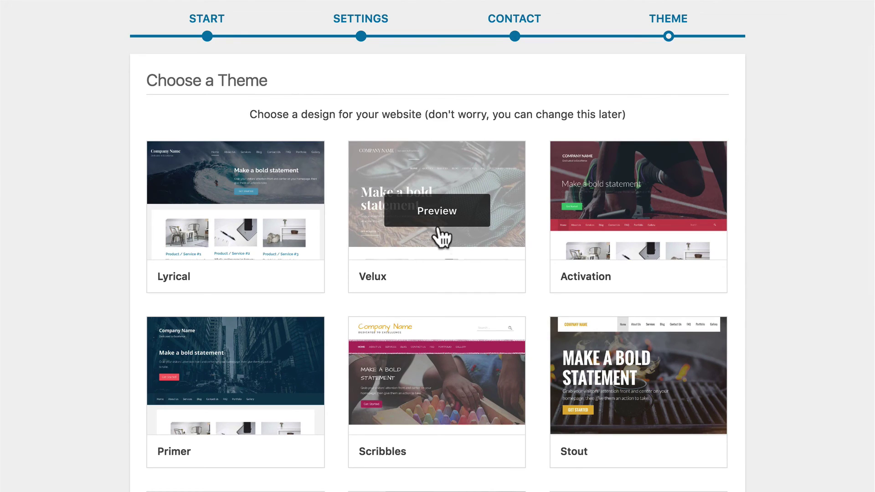
{"action": "left_click", "coordinate": [430, 231]}
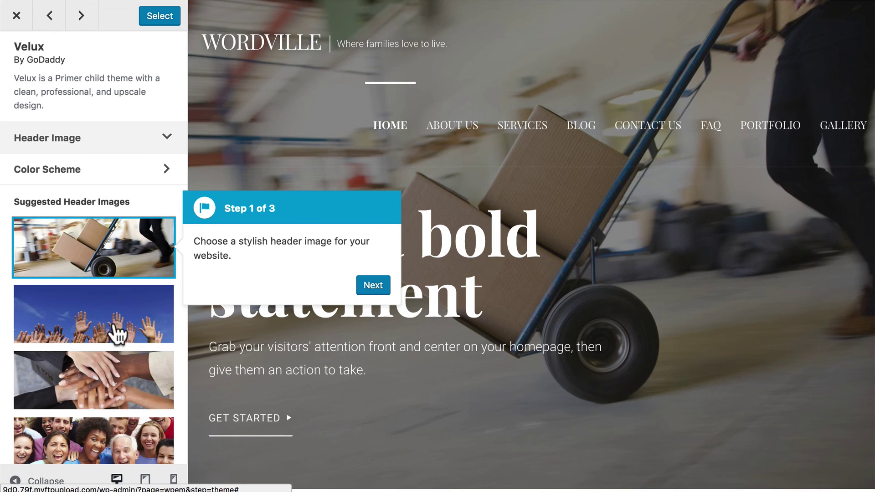
Pick the raised-hands suggested header image and install the Velux theme, dismissing the tour tips
{"action": "left_click", "coordinate": [120, 332]}
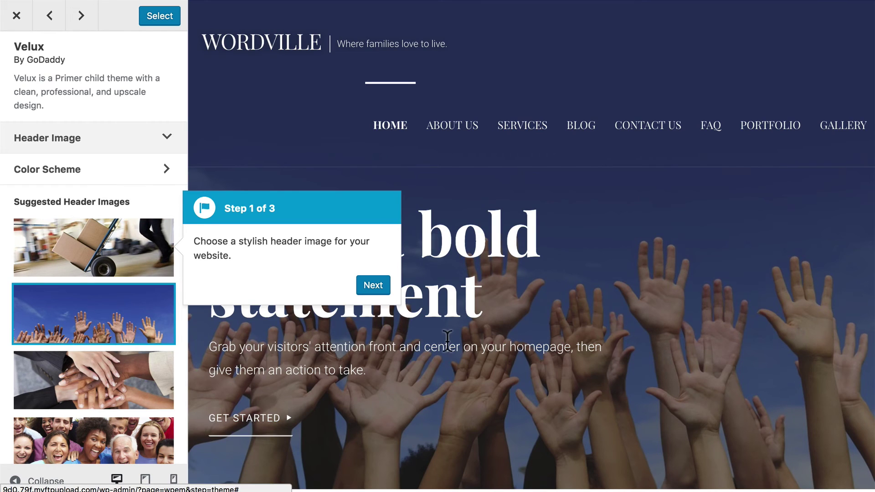
{"action": "left_click", "coordinate": [373, 286]}
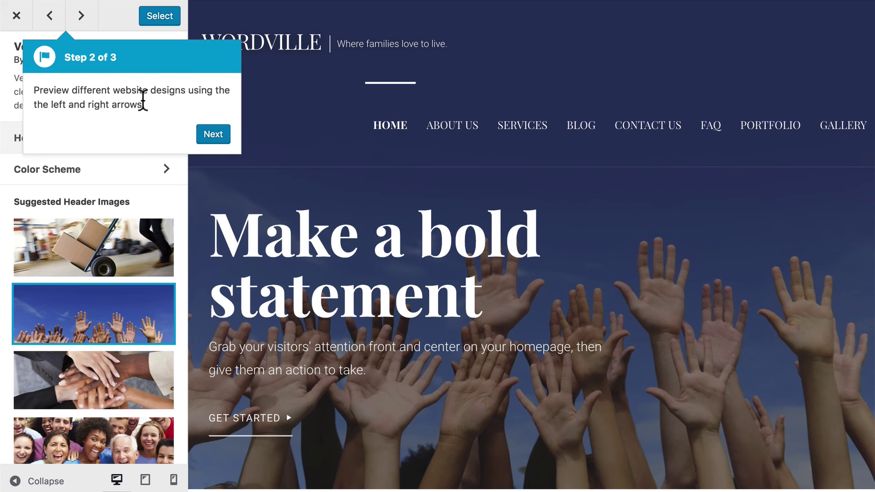
{"action": "left_click", "coordinate": [159, 17]}
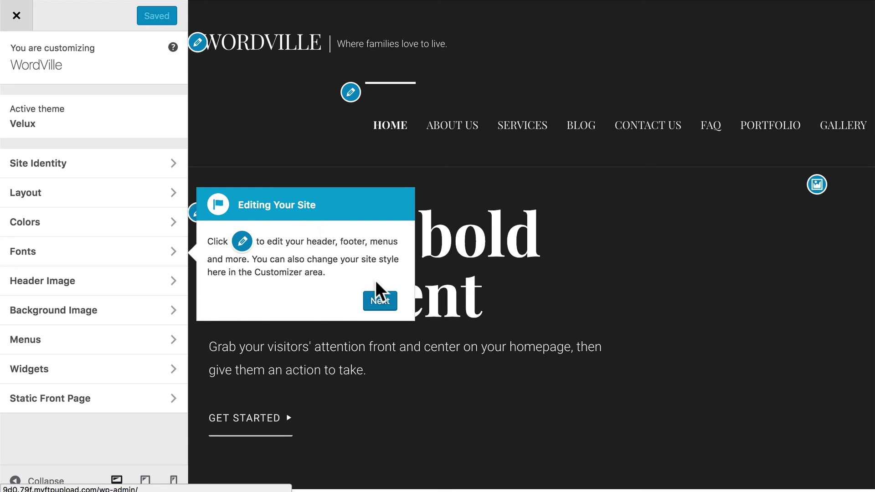
{"action": "left_click", "coordinate": [378, 298]}
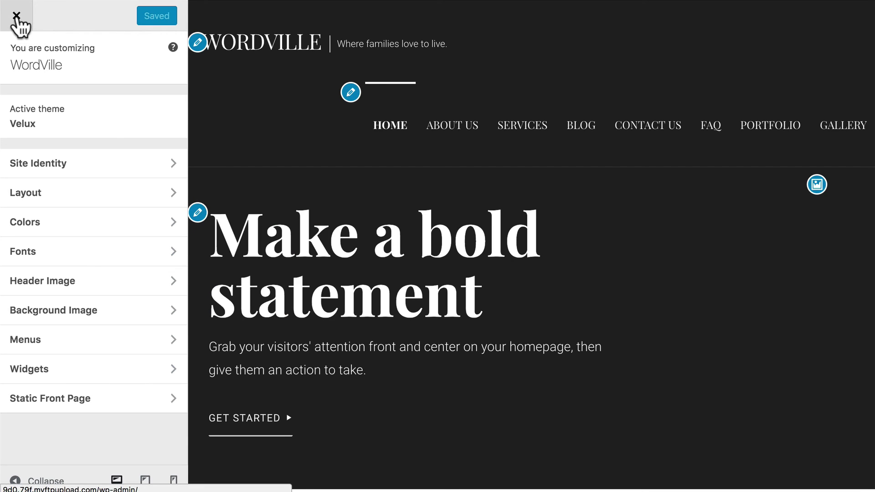
Close the Customizer and open the live WordVille home page via Visit Site
{"action": "left_click", "coordinate": [17, 20]}
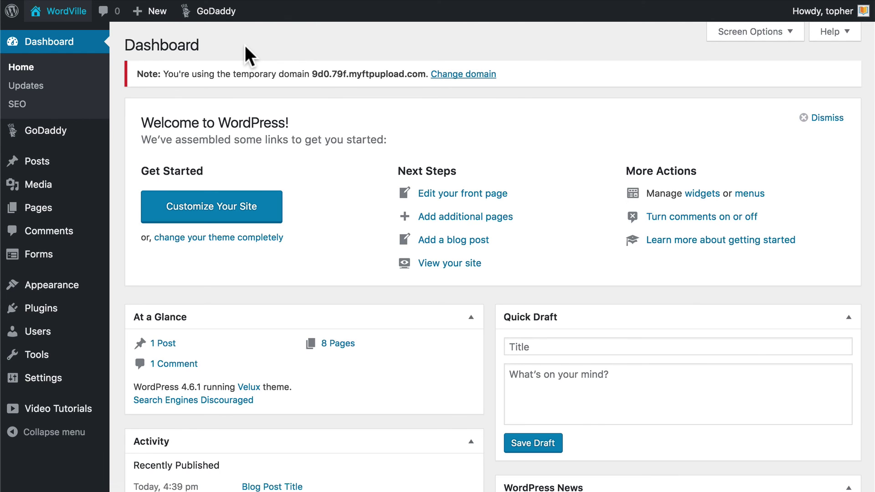
{"action": "left_click", "coordinate": [63, 21]}
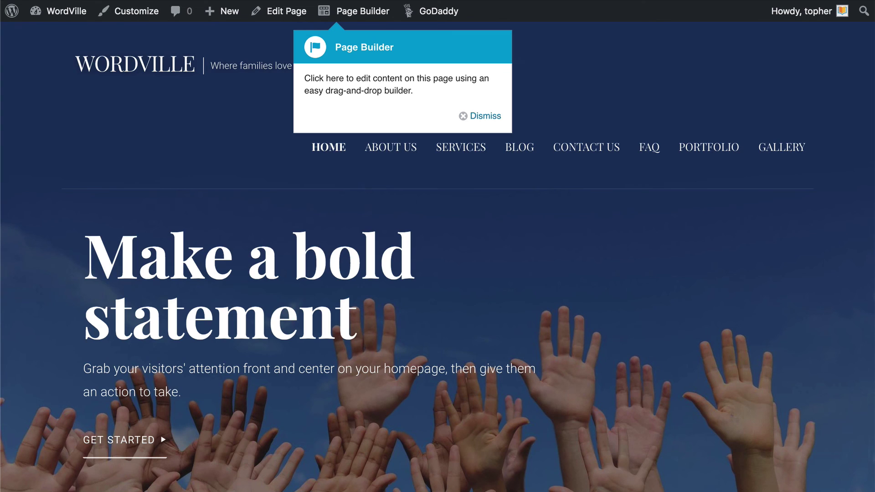